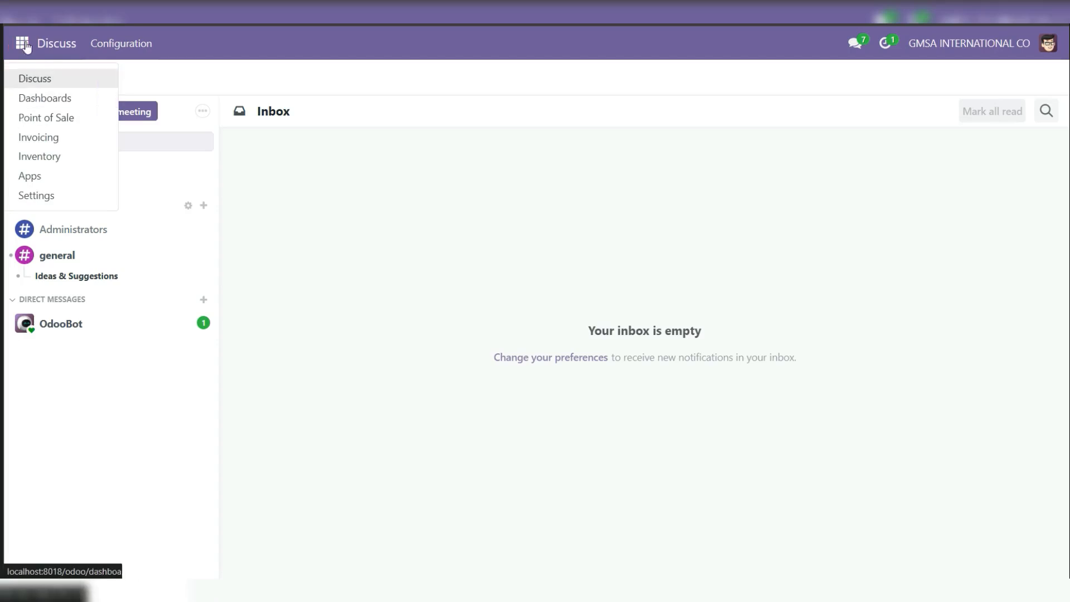
- Search the installable apps for the "fbr" module
click(31, 176)
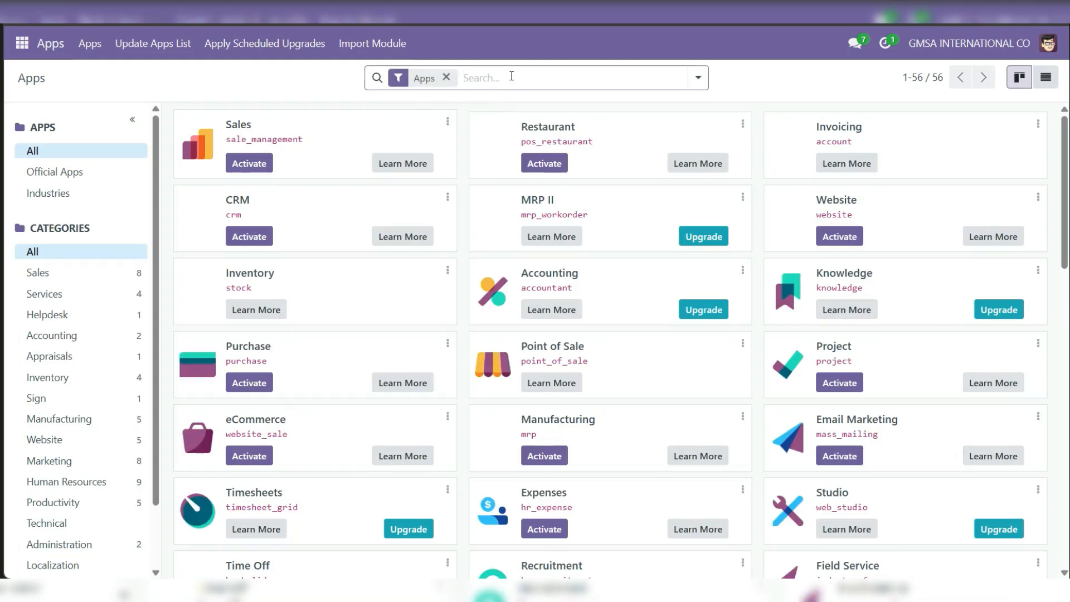
text(fbr)
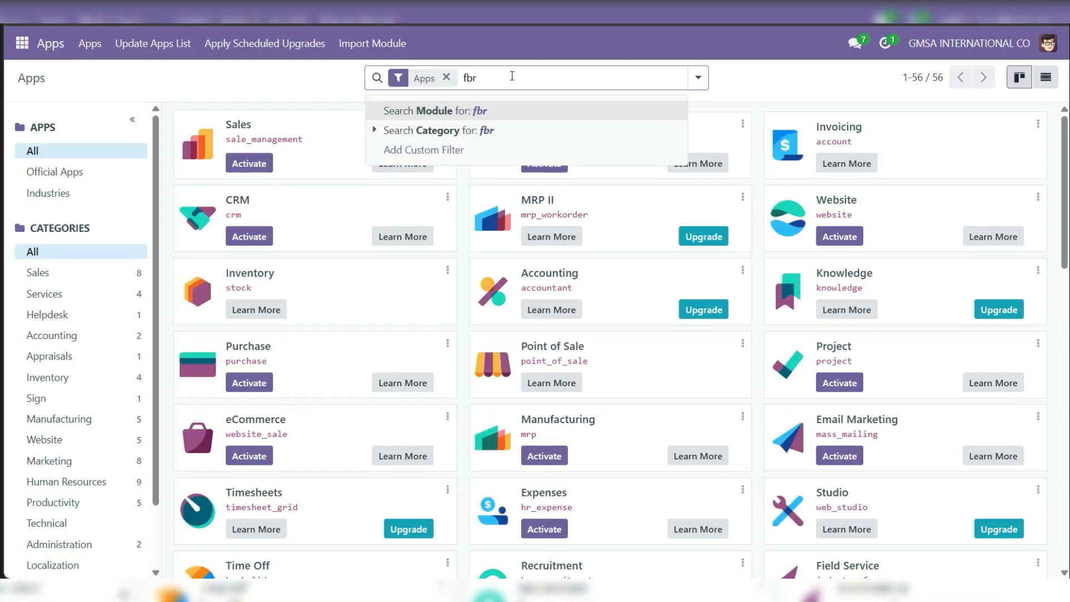
key(Return)
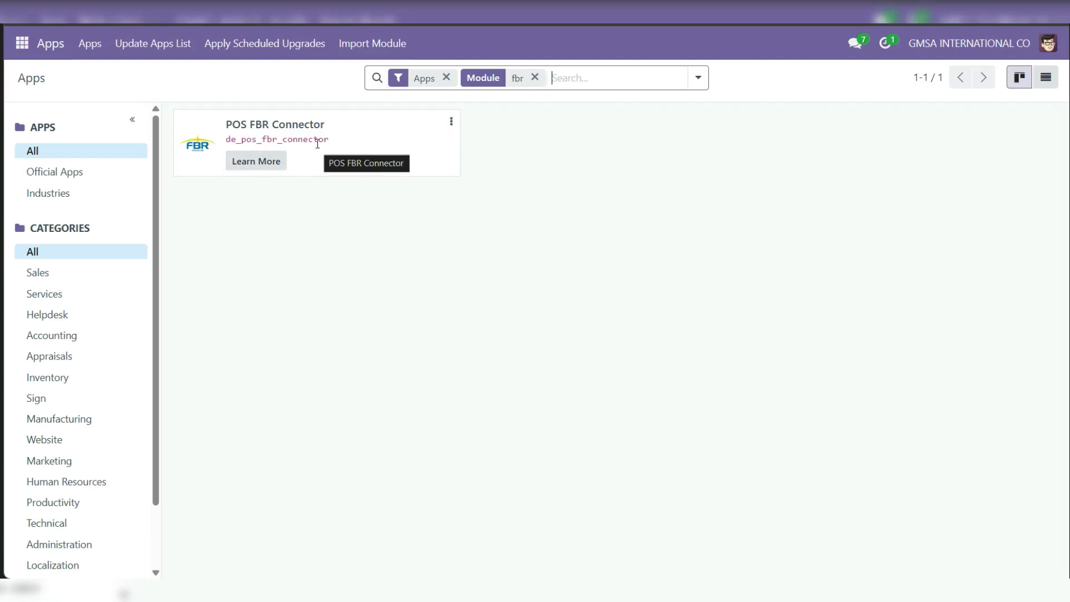
click(223, 85)
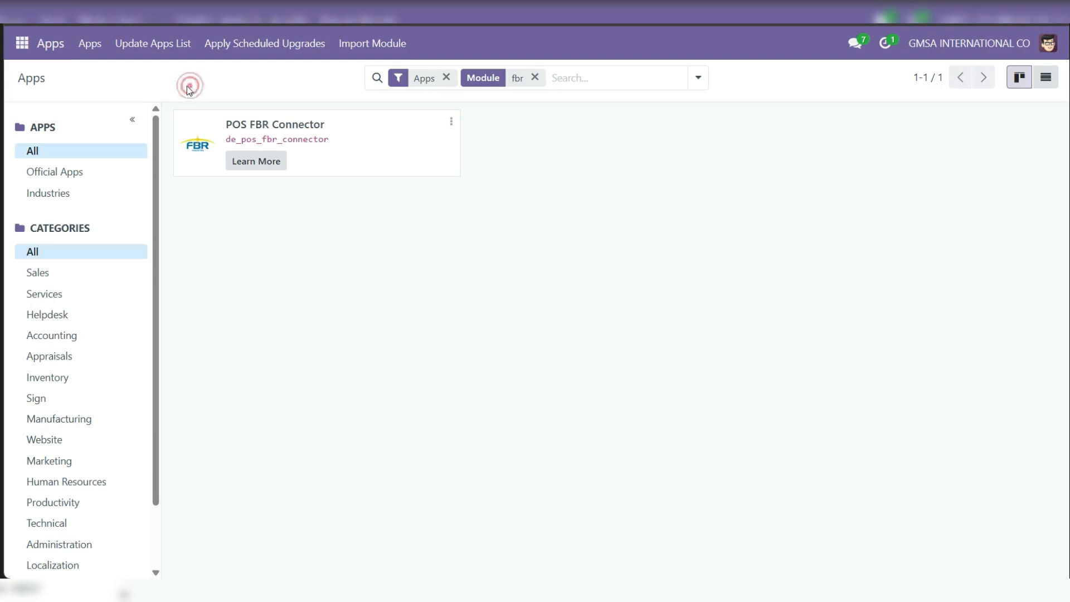
- Open the configuration settings of the Point of Sale app
click(22, 44)
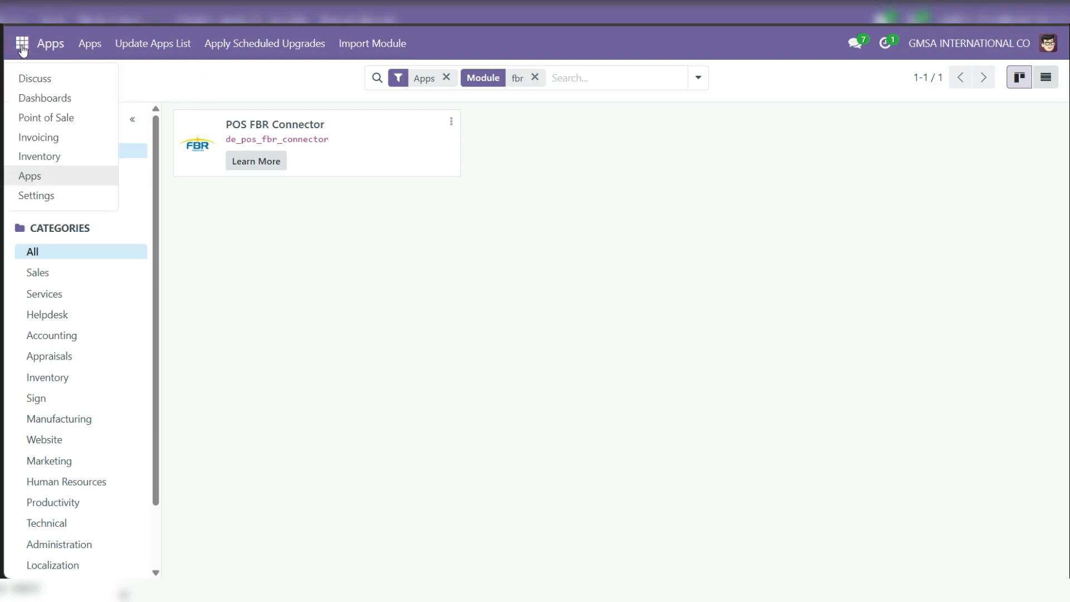
click(51, 119)
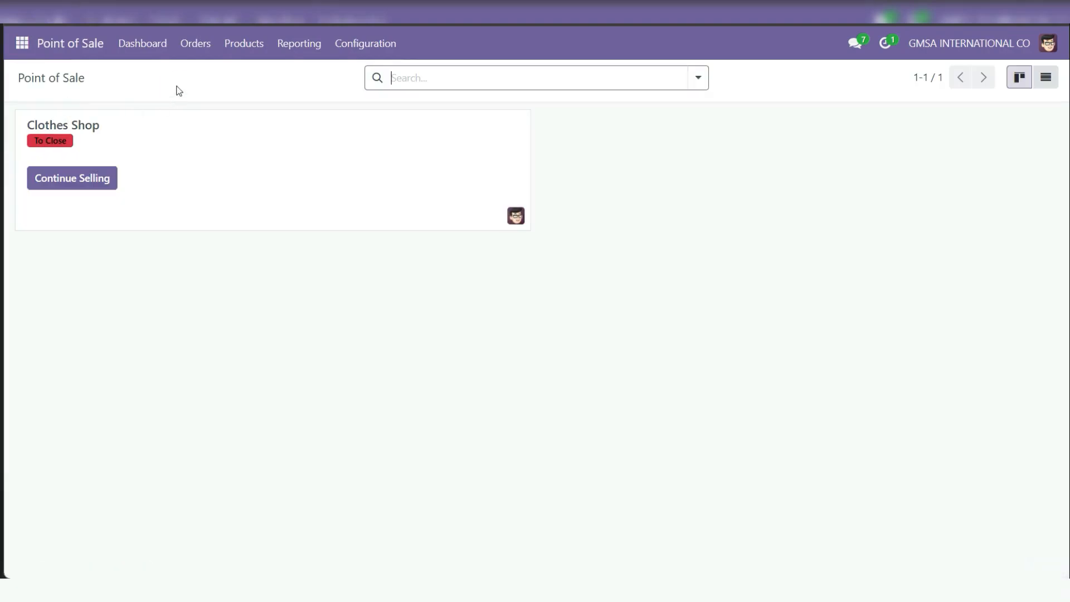
click(368, 45)
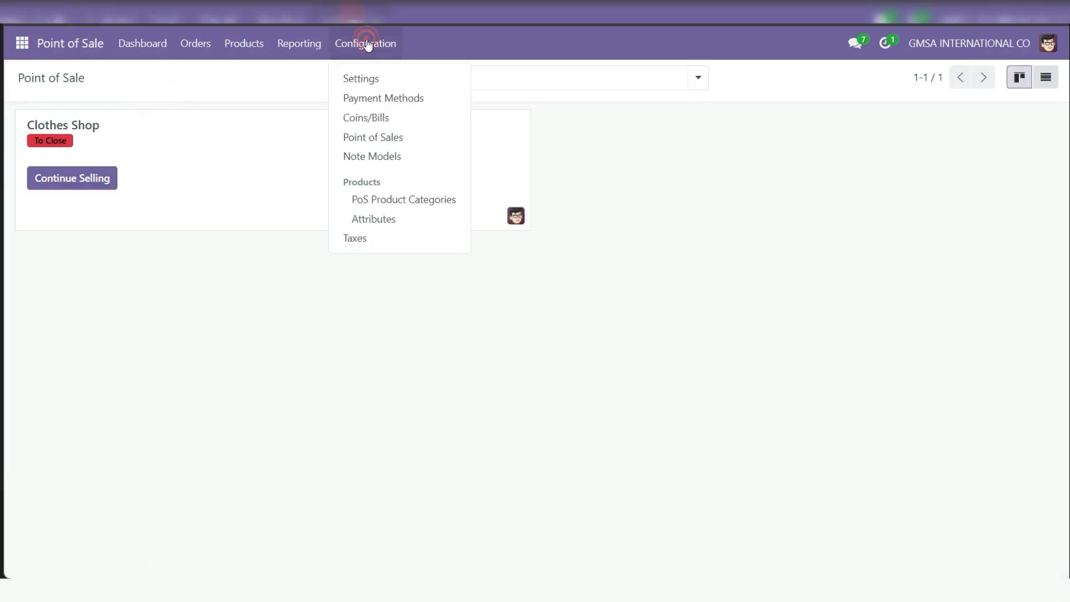
click(367, 78)
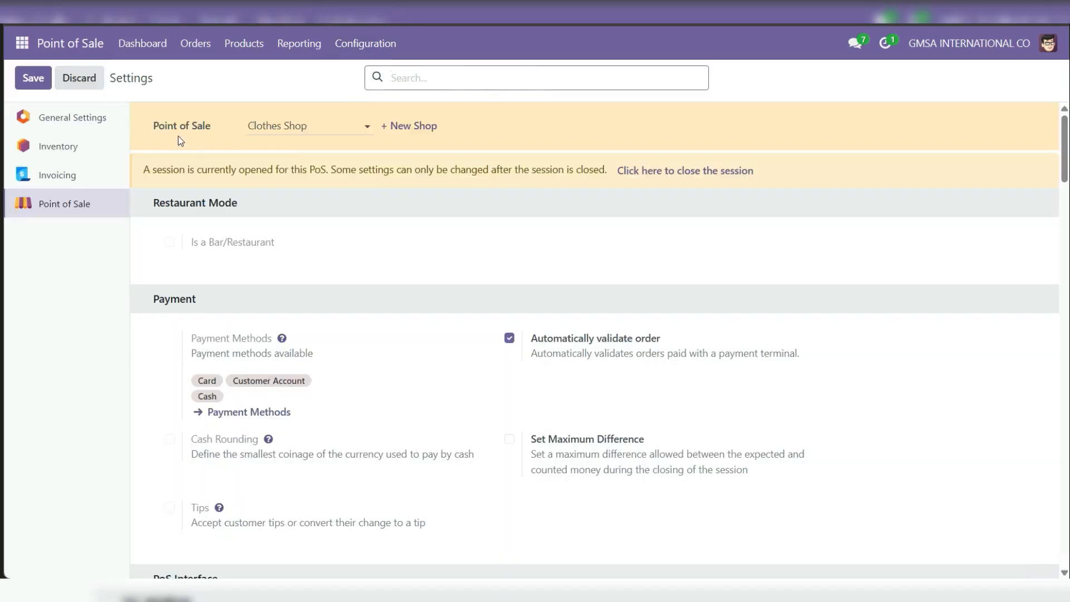
- Choose Clothes Shop as the point of sale whose settings are shown
click(311, 124)
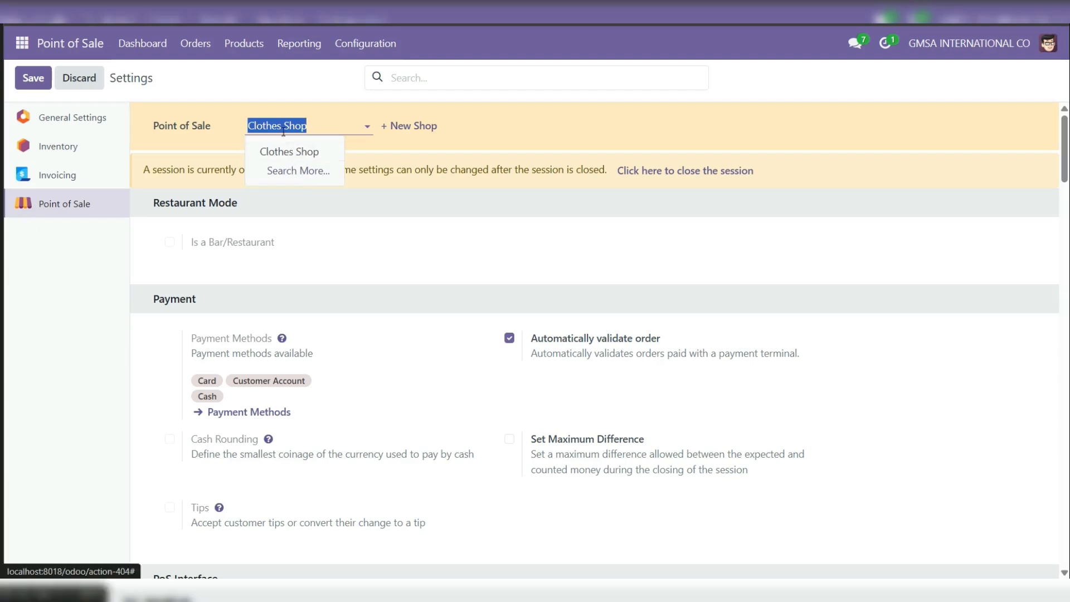
click(394, 246)
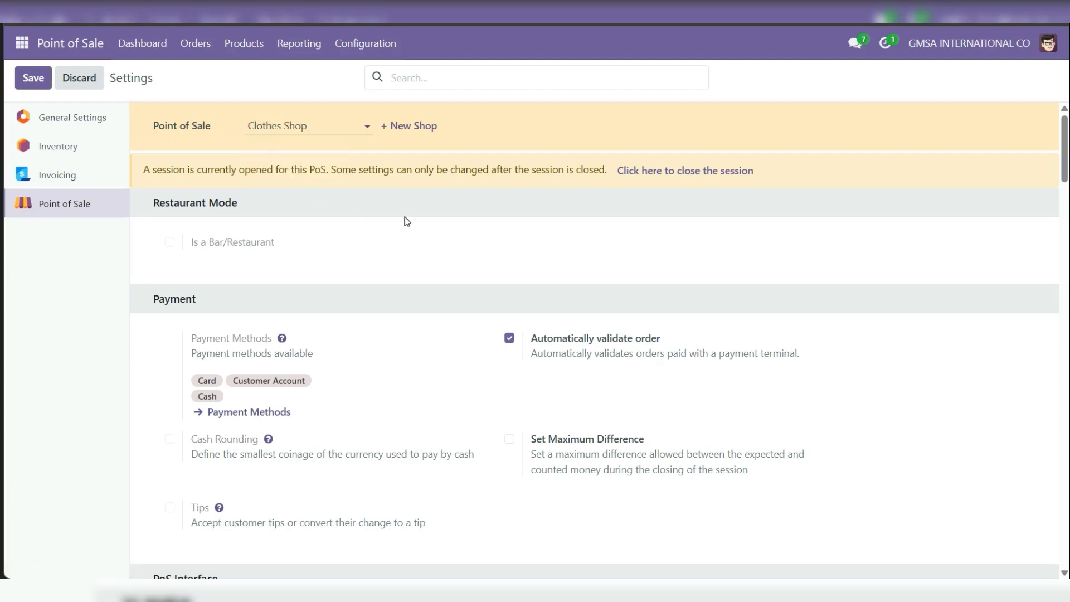
click(317, 128)
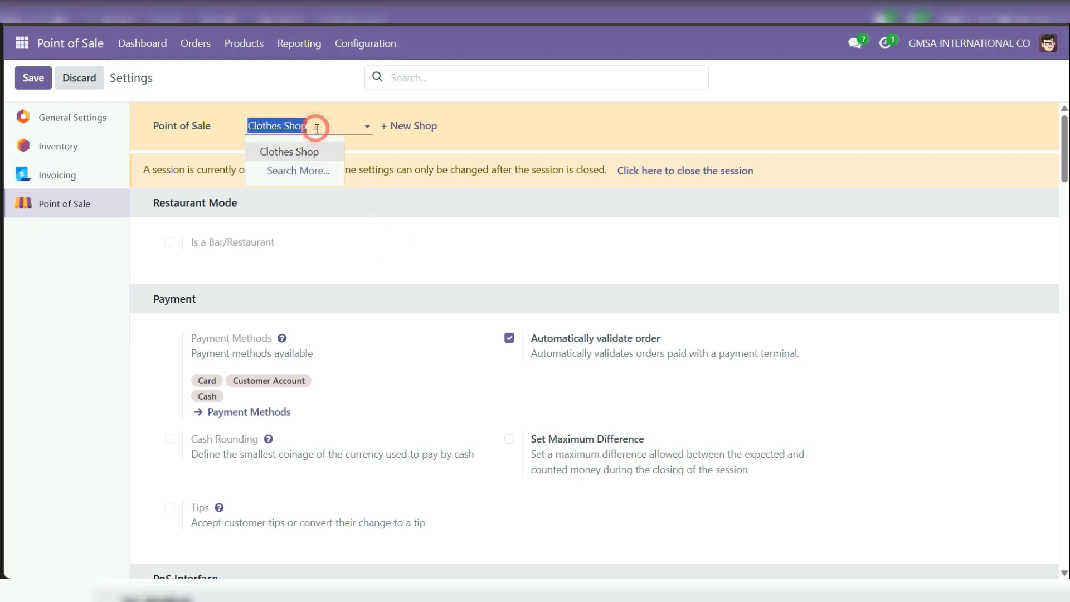
click(329, 148)
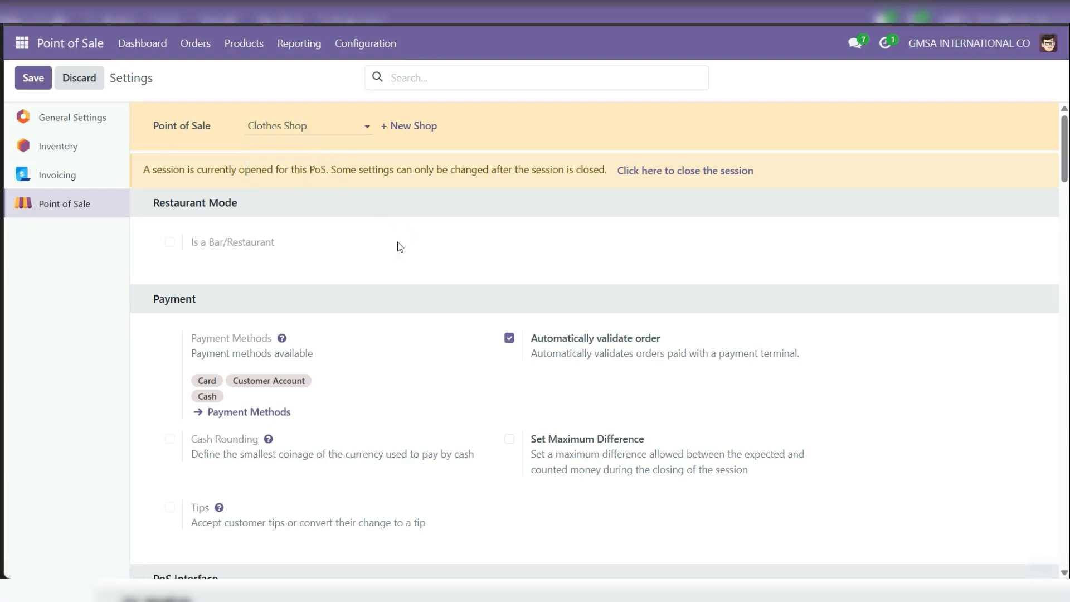
- Review the Environment choices and the FBR API URL in the FBR Invoice Configuration section
scroll(437, 267, down, 8)
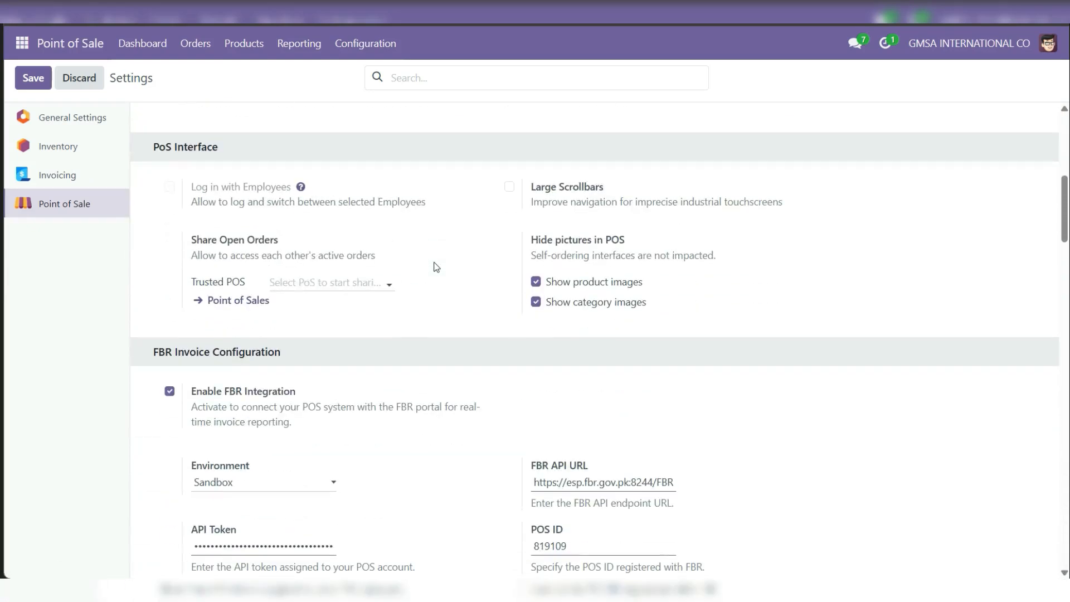
scroll(436, 267, down, 3)
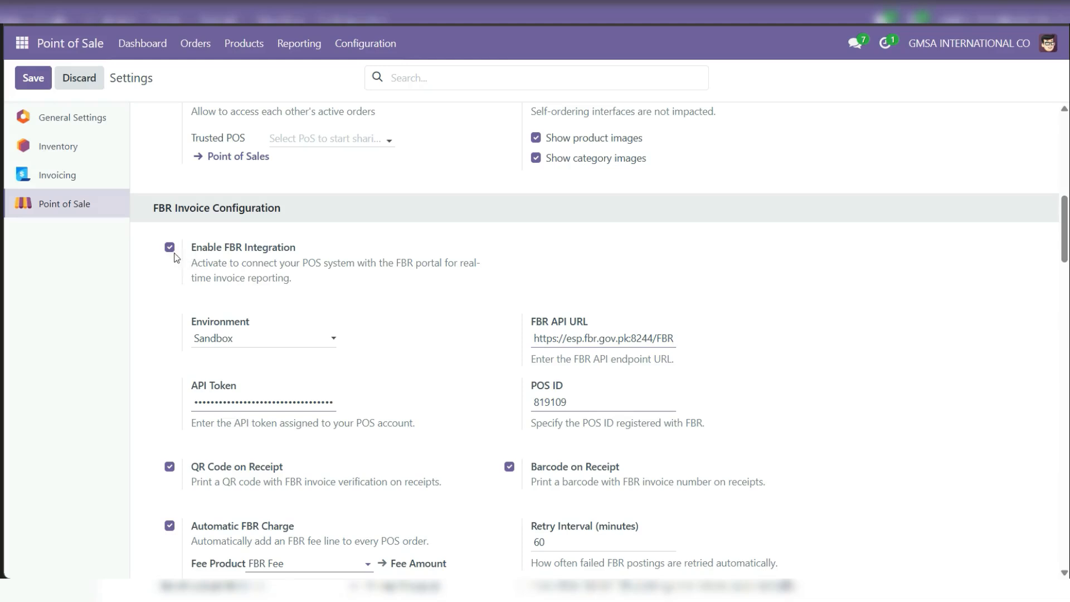
scroll(475, 286, down, 1)
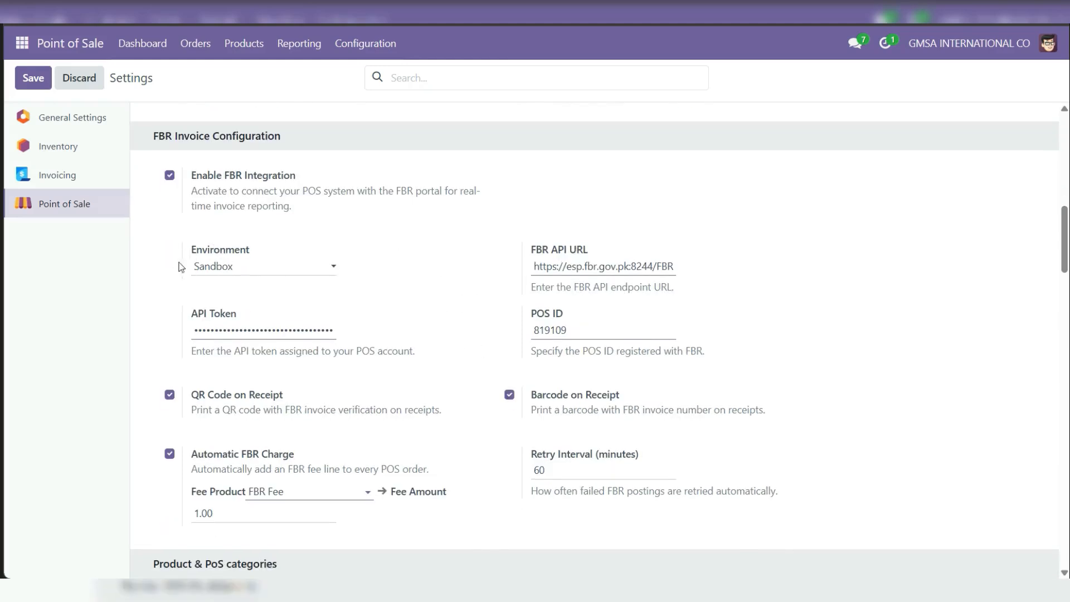
click(229, 270)
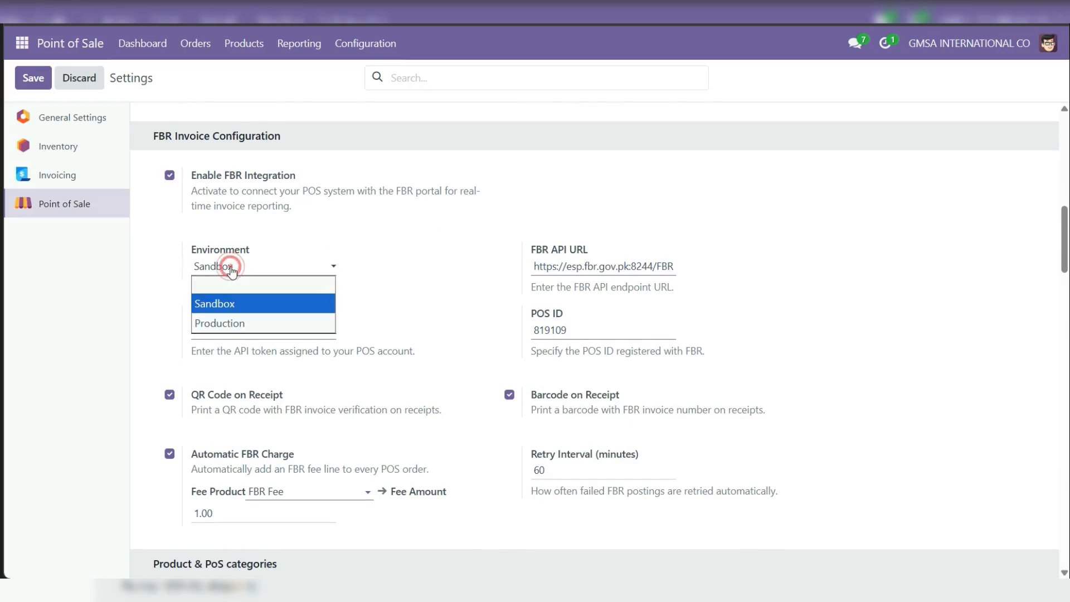
click(232, 270)
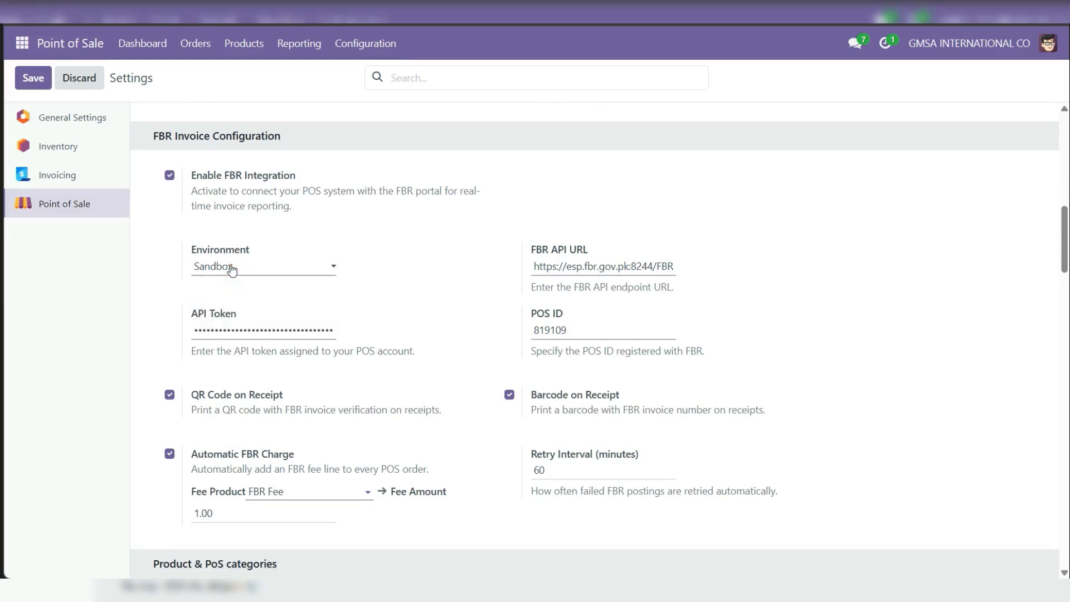
double_click(554, 266)
click(555, 266)
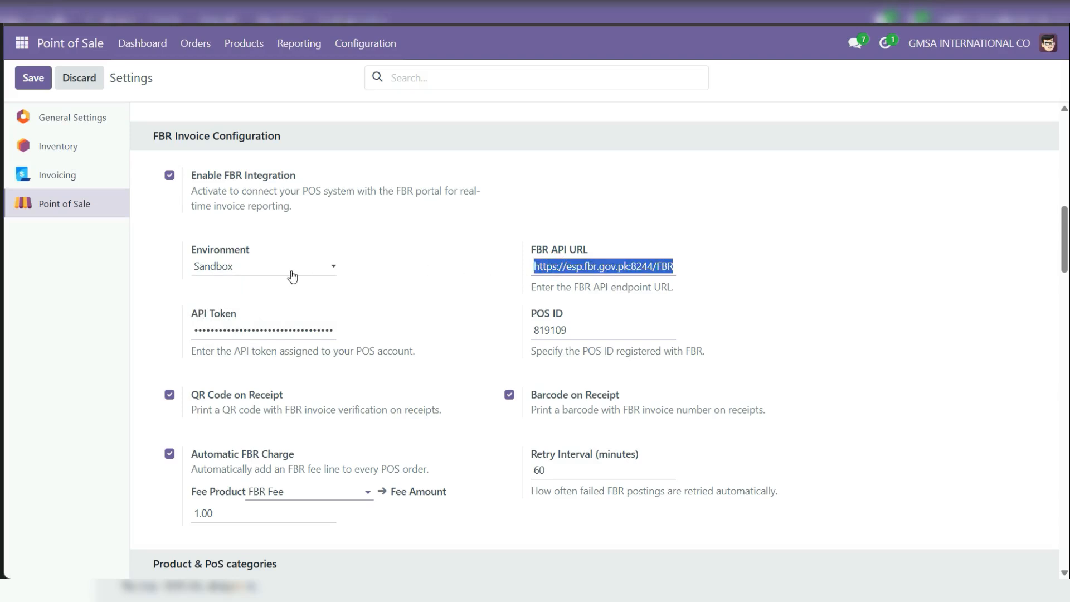
click(729, 290)
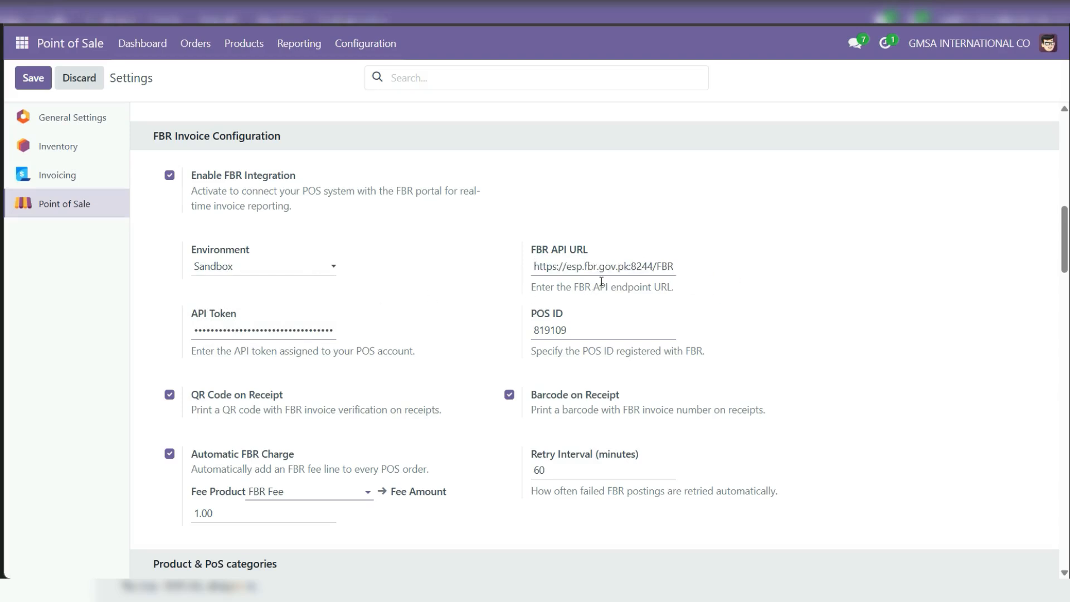
- Examine the shop's POS ID, the QR code and barcode receipt options, and the automatic FBR charge settings
scroll(601, 282, down, 1)
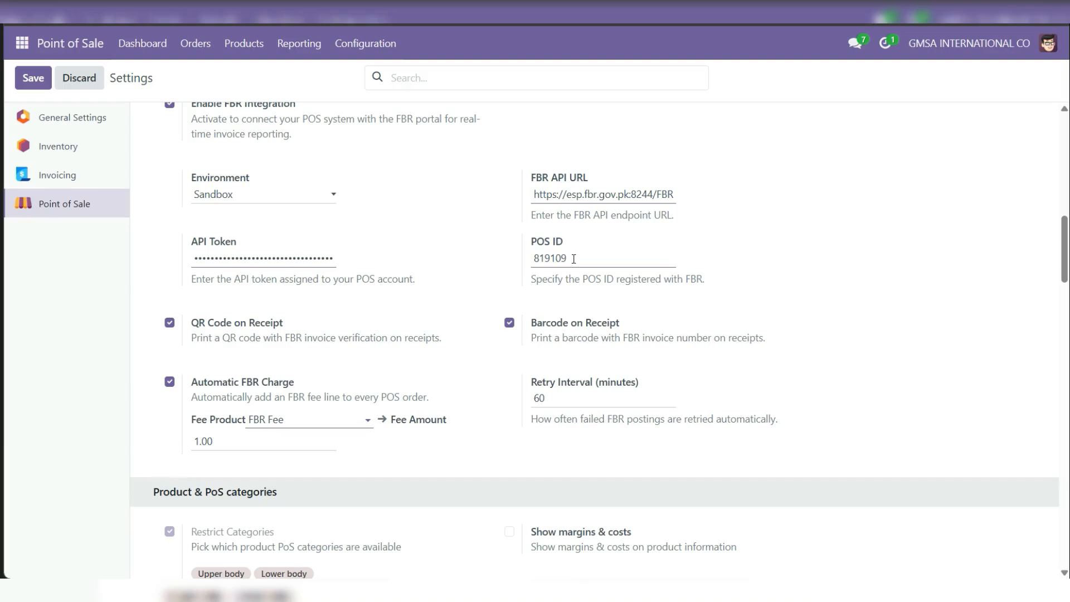
double_click(574, 259)
scroll(780, 301, up, 2)
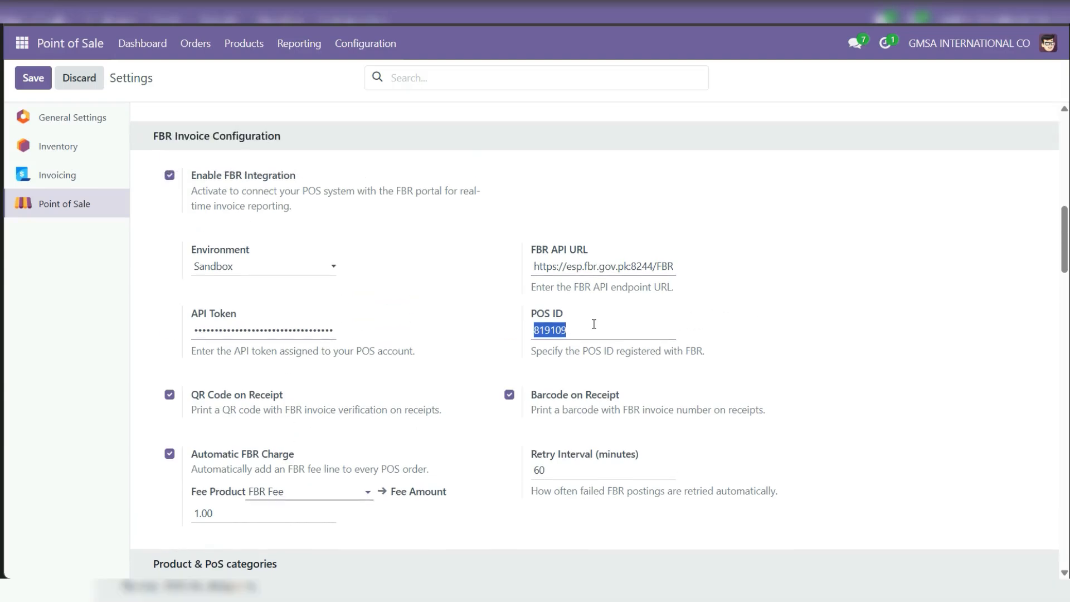
scroll(593, 323, up, 10)
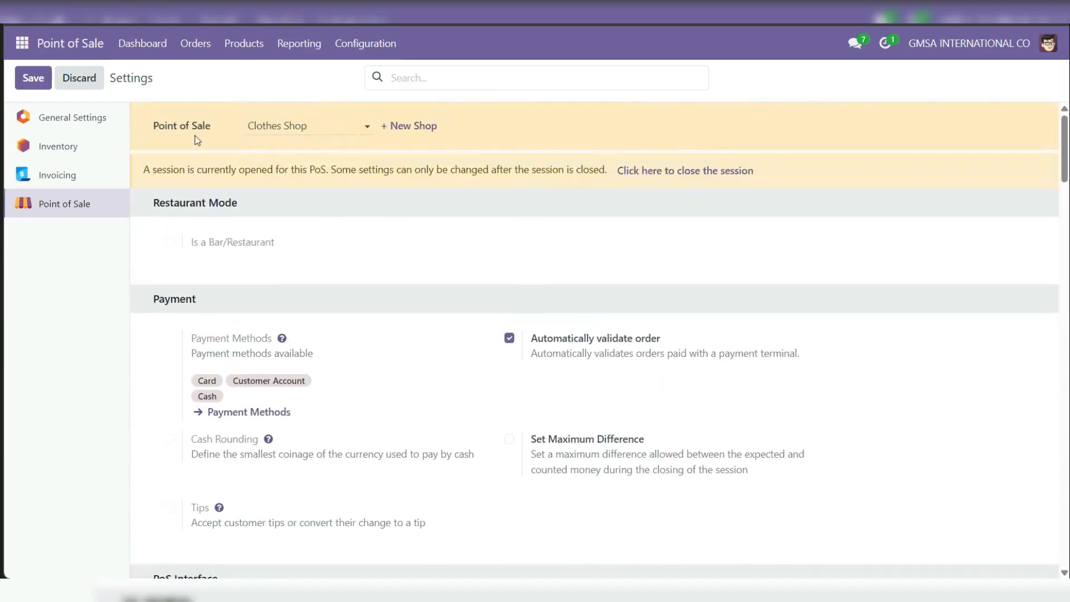
scroll(521, 344, down, 10)
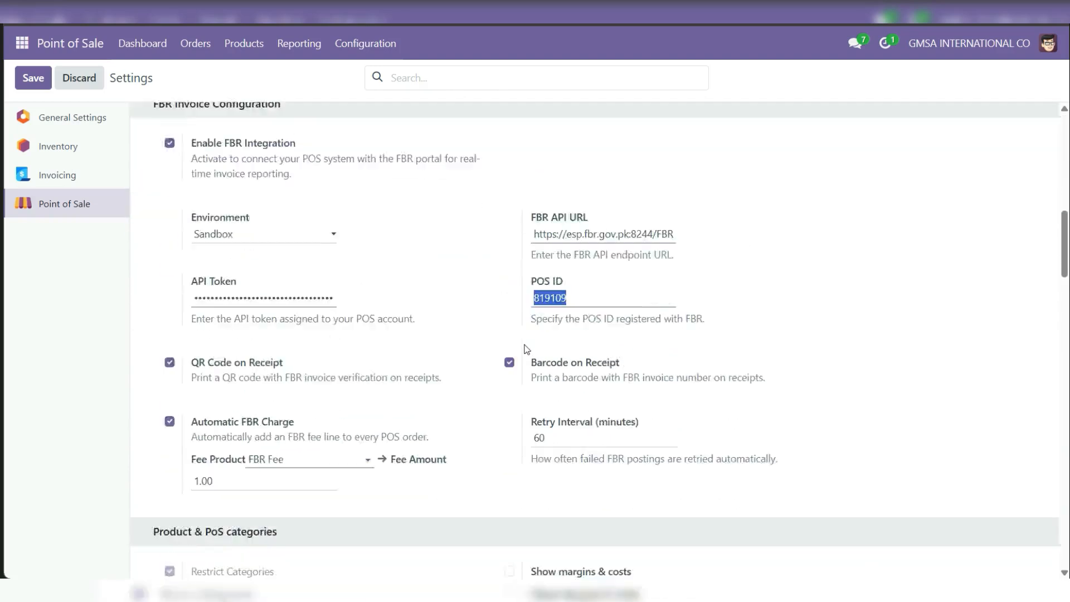
scroll(527, 350, down, 1)
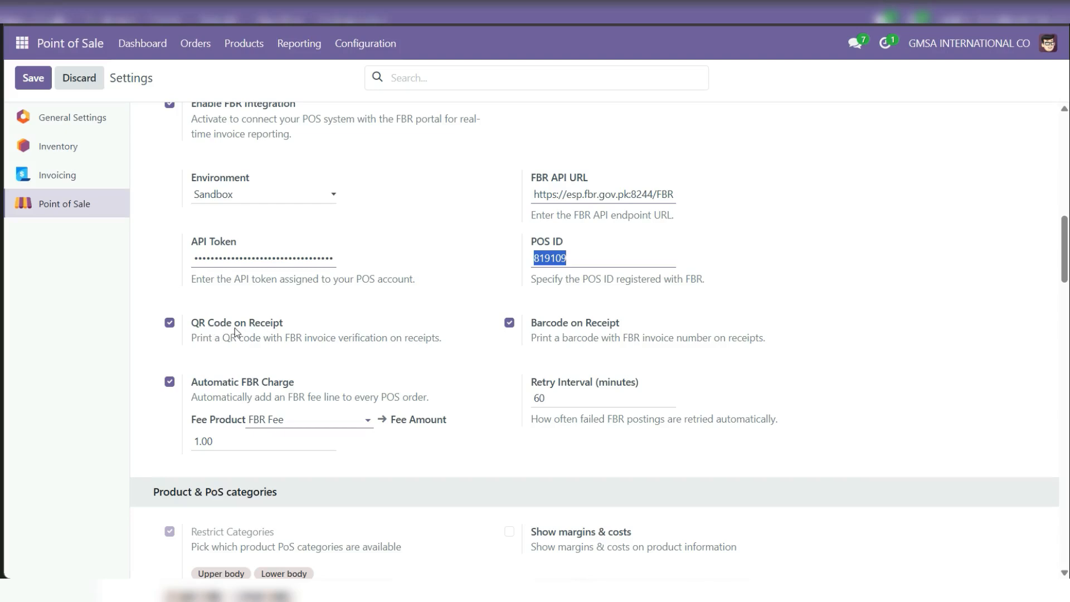
scroll(438, 331, down, 1)
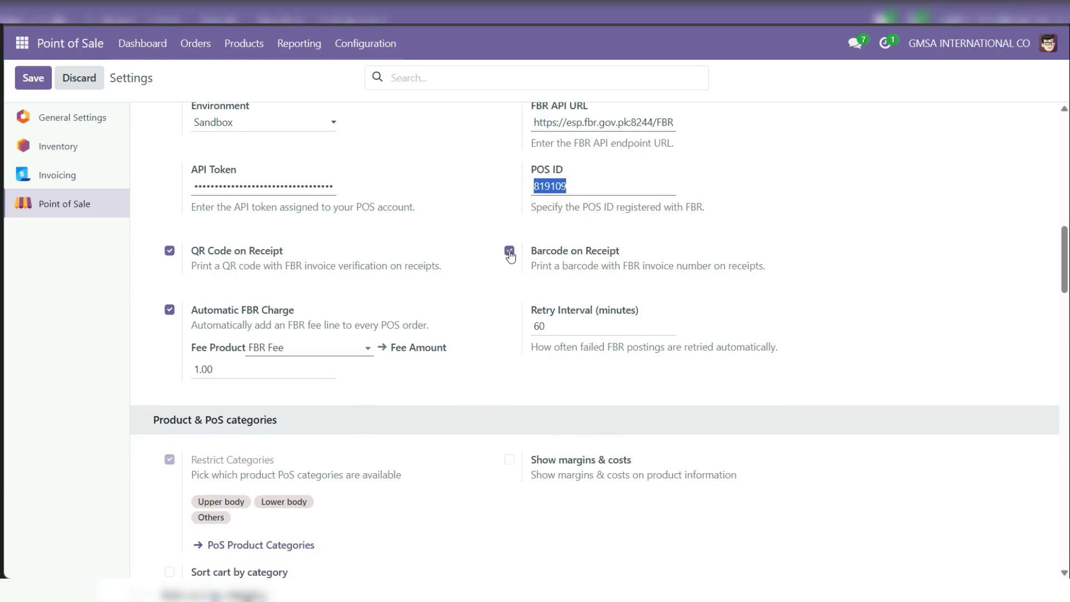
- Switch Barcode on Receipt off and back on, and check the FBR fee amount
click(510, 252)
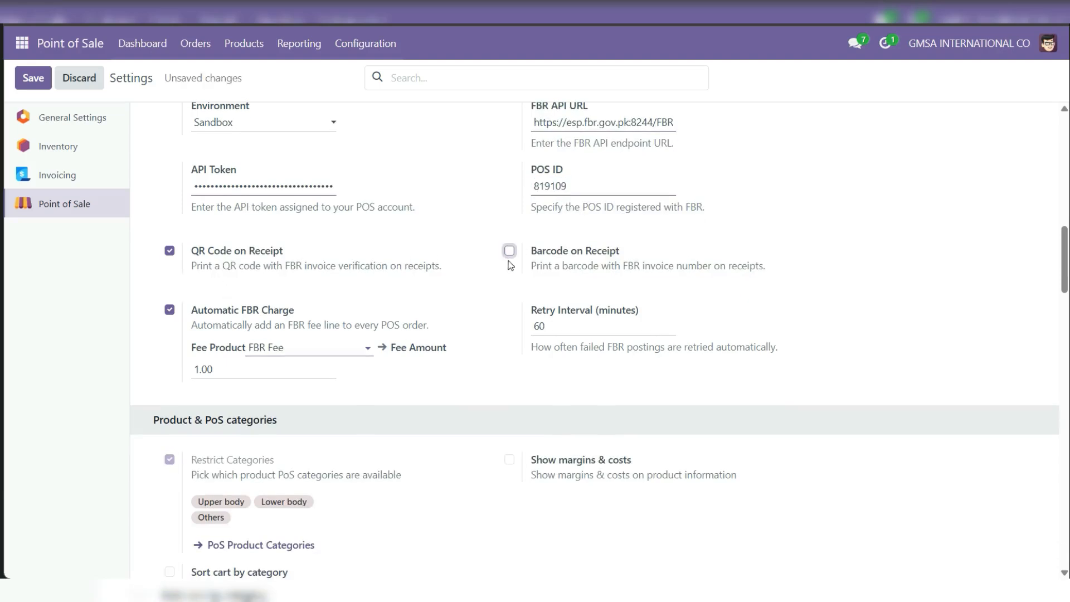
click(510, 254)
click(235, 367)
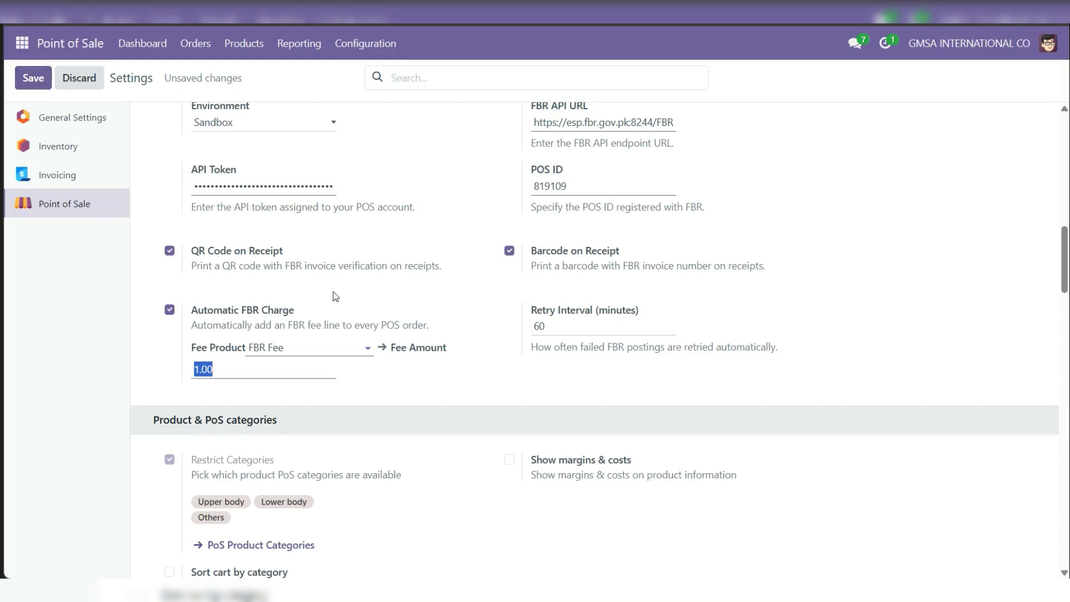
- Open the Point of Sale product list, discarding the unsaved settings changes
scroll(335, 296, up, 3)
click(273, 74)
click(242, 45)
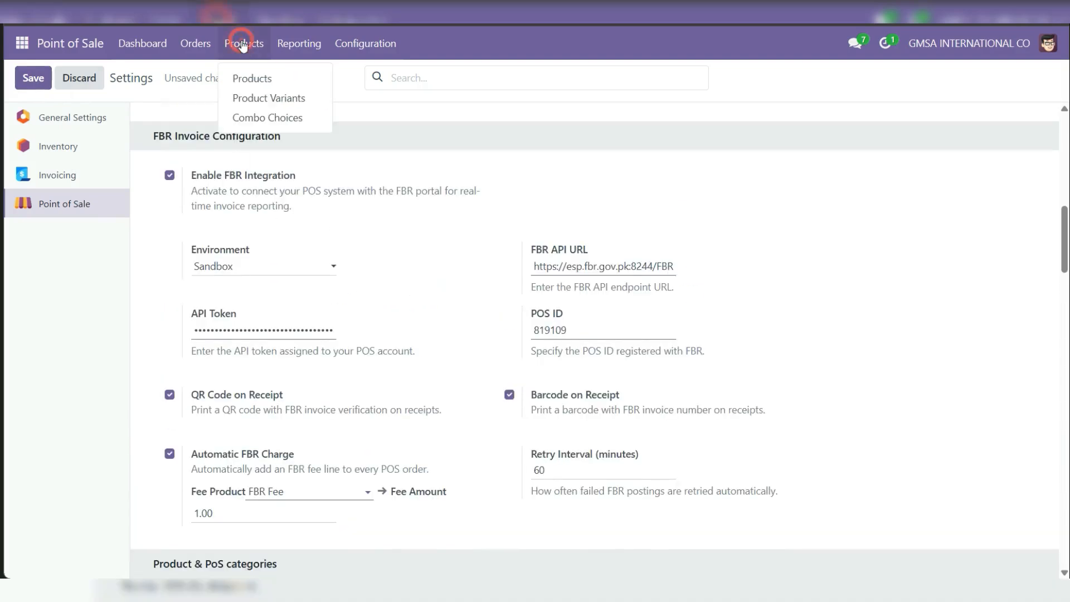
click(252, 77)
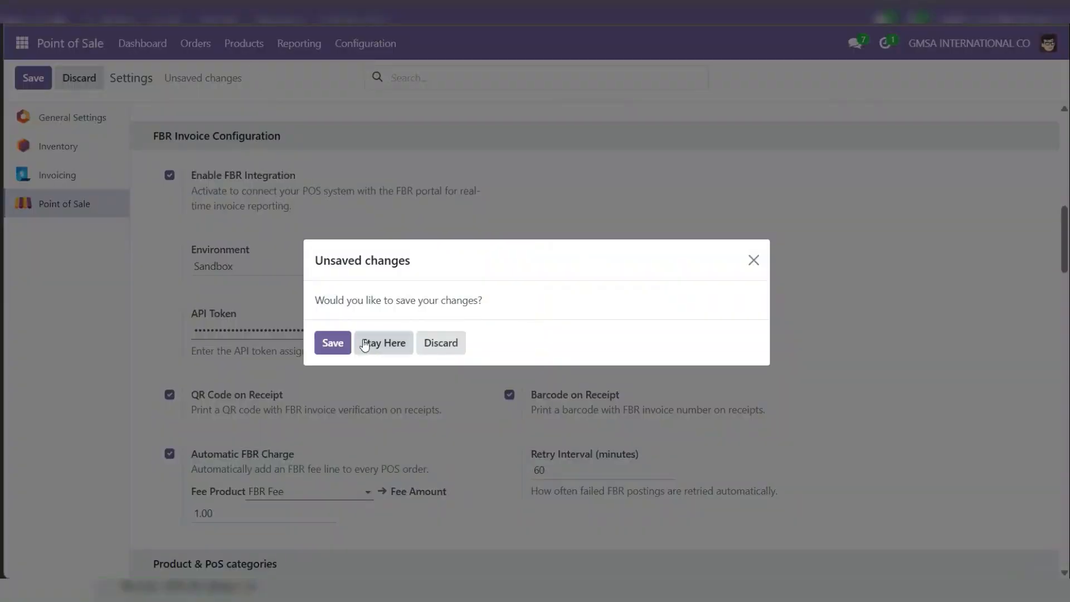
click(443, 342)
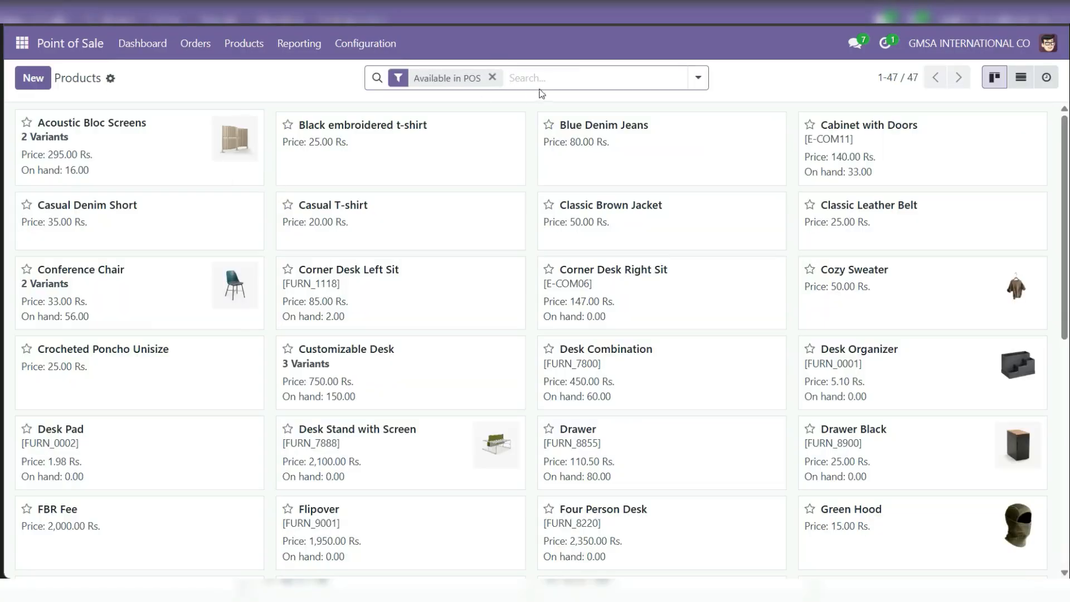
- Search the products for "casu" and open the Casual T-shirt record to examine its taxes and PCT code
text(casu)
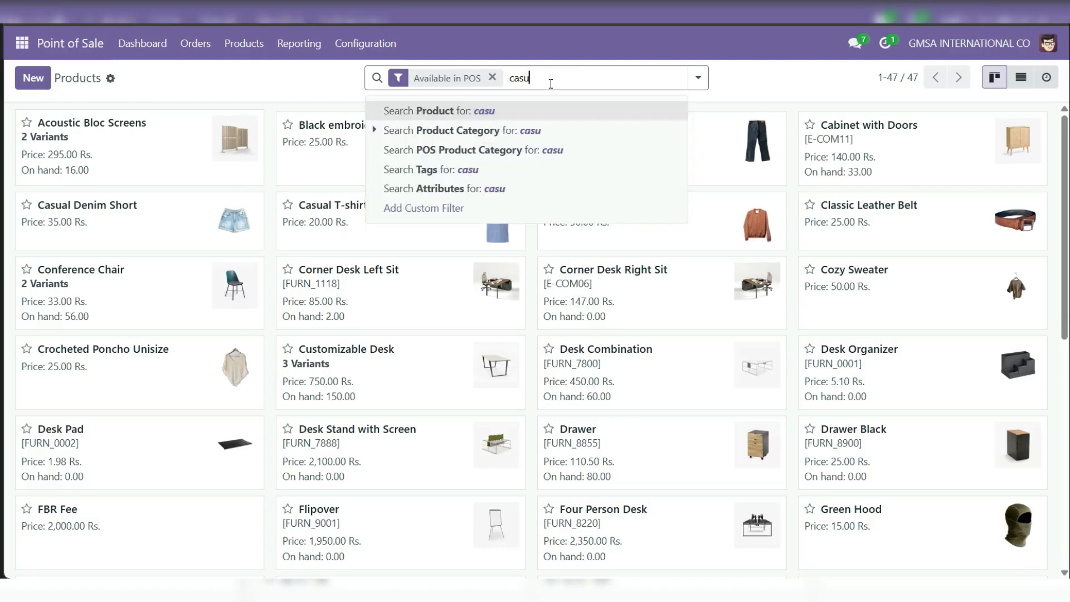
key(Return)
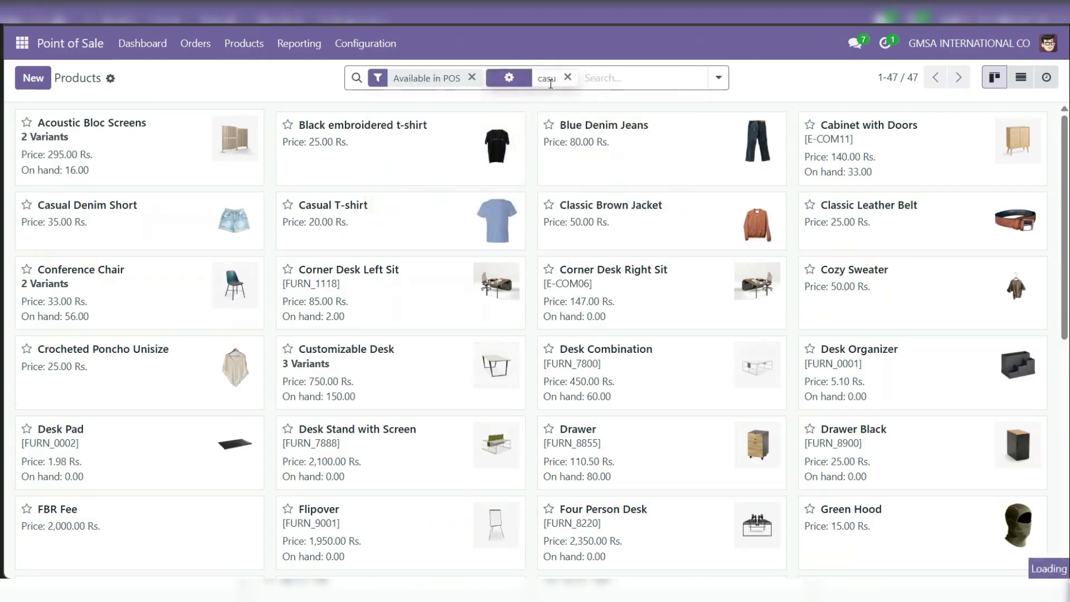
click(402, 132)
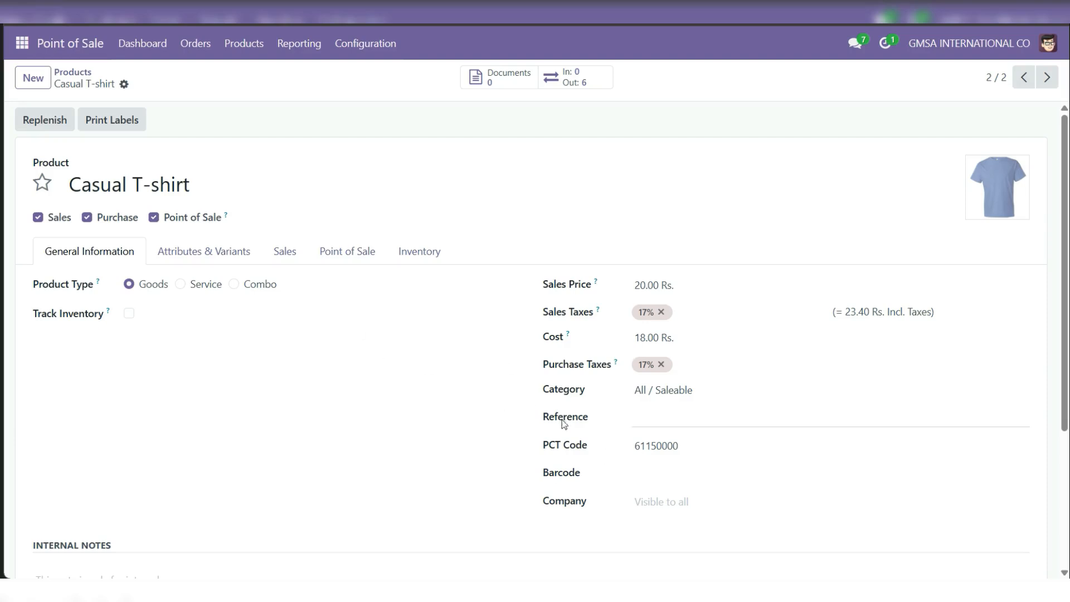
- Return from the Casual T-shirt record to the Point of Sale dashboard
click(224, 85)
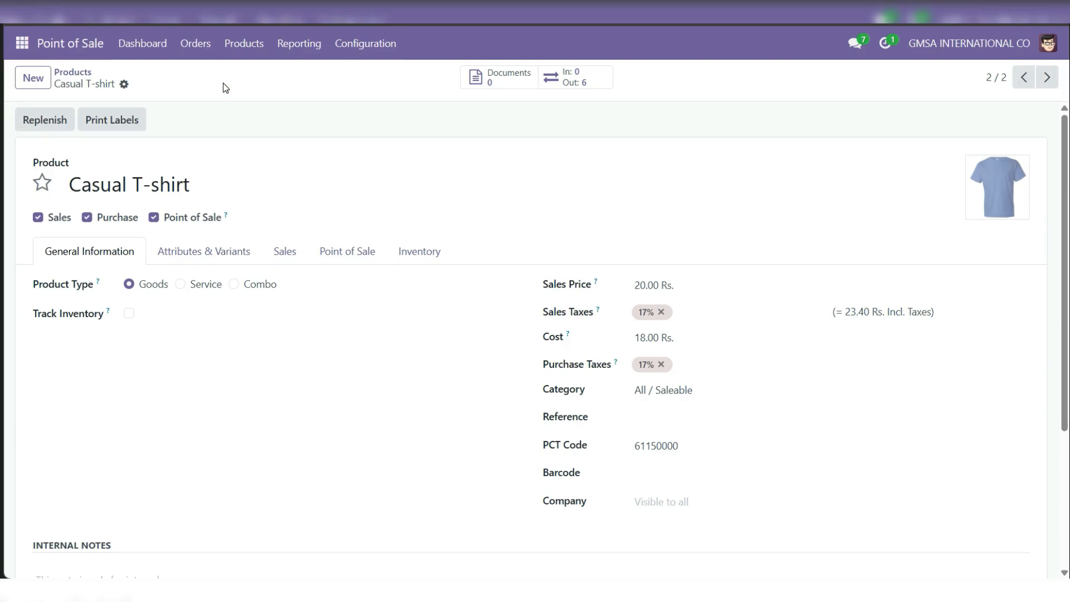
click(142, 44)
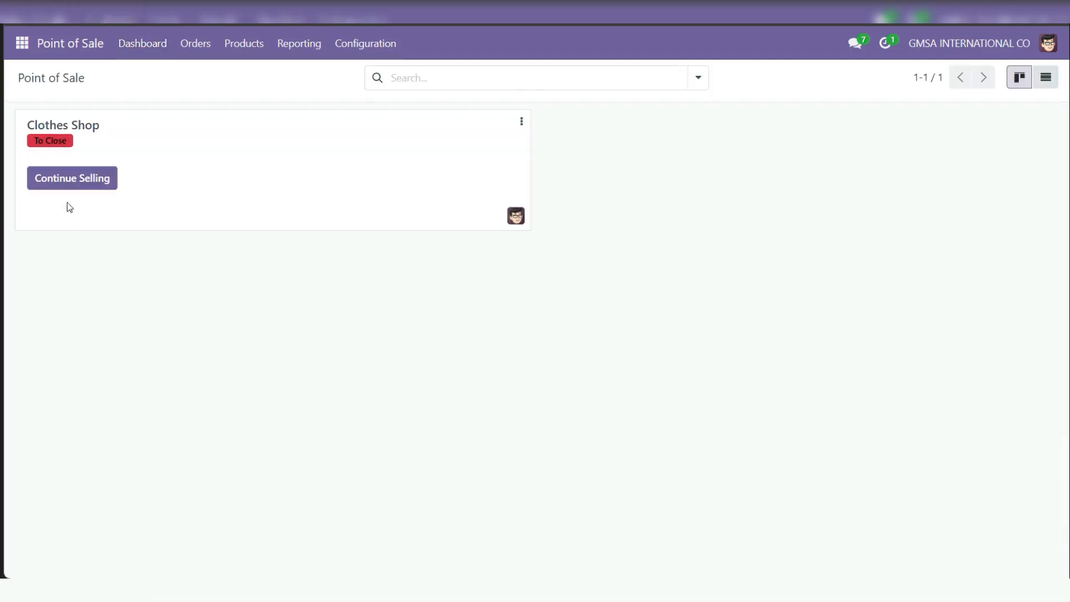
- Continue selling in the Clothes Shop, start a new order and select its FBR Fee line
click(62, 183)
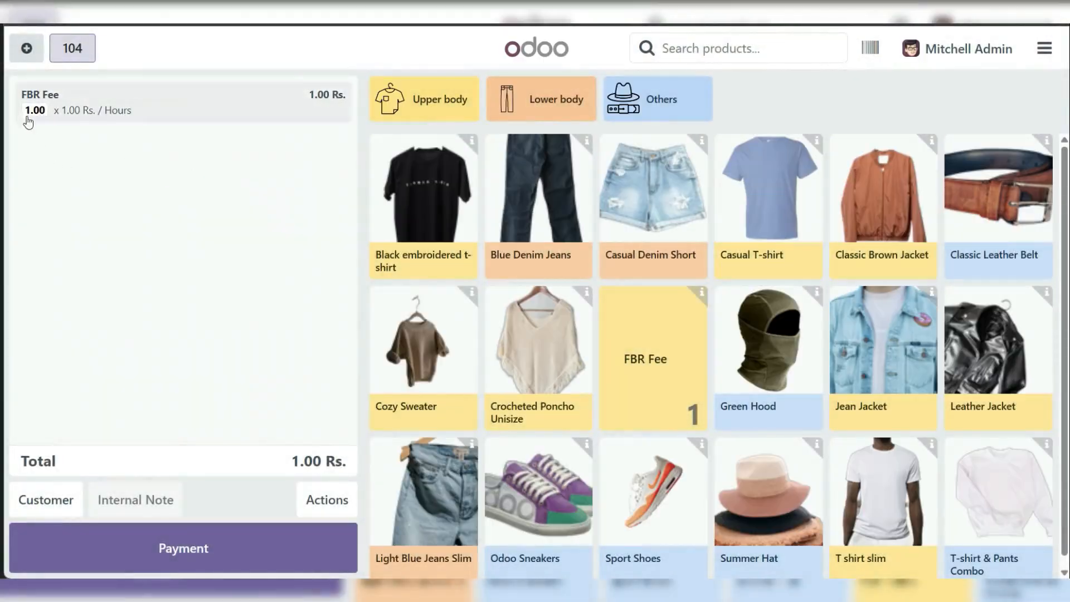
click(26, 49)
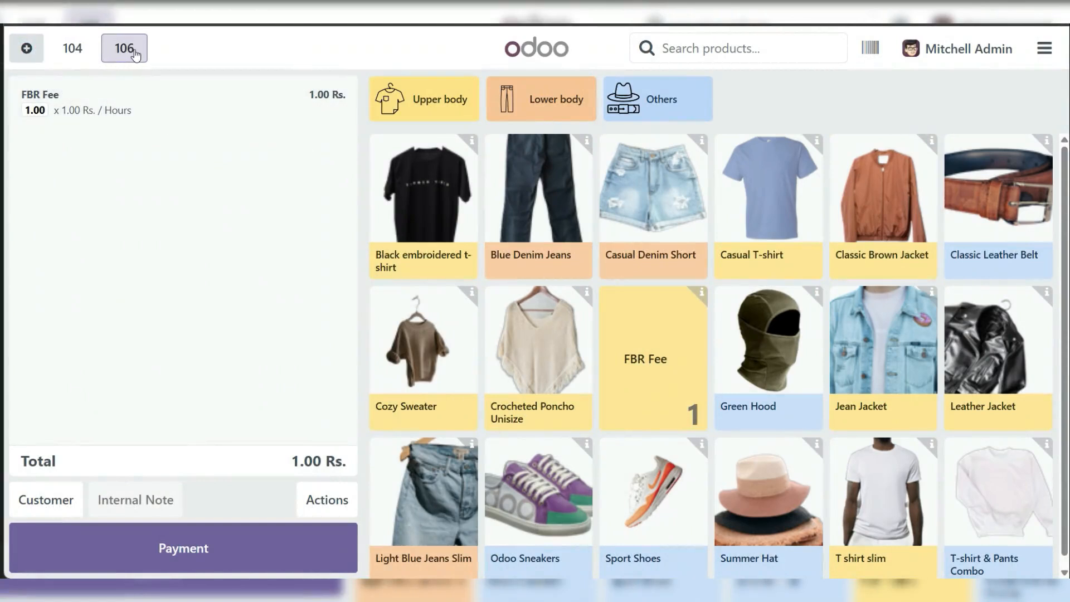
click(35, 103)
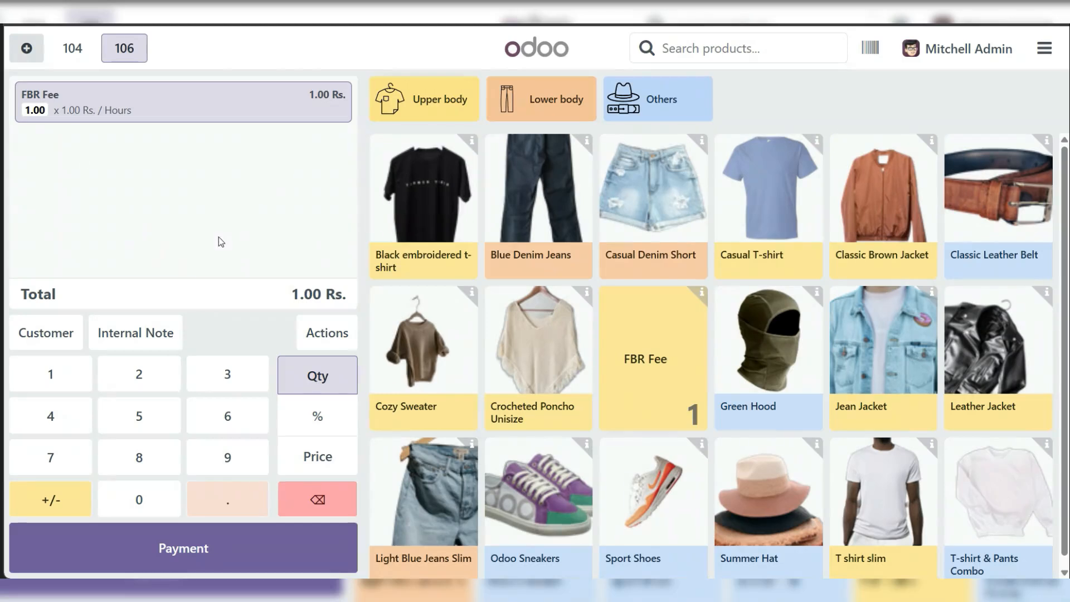
- Add the Casual T-shirt in size L, White, to the order with a quantity of 5
click(769, 175)
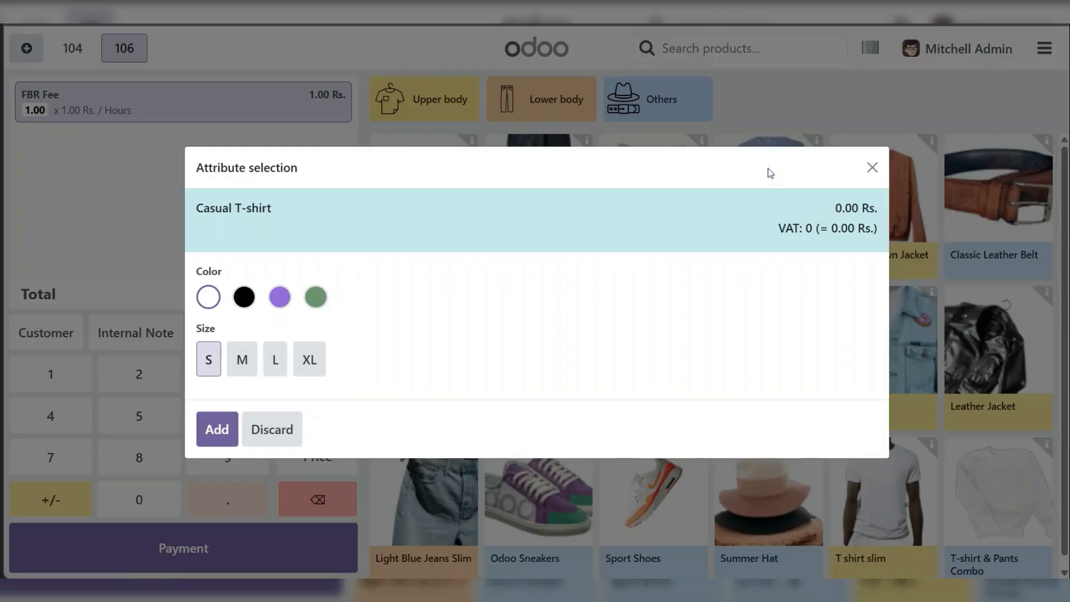
click(275, 361)
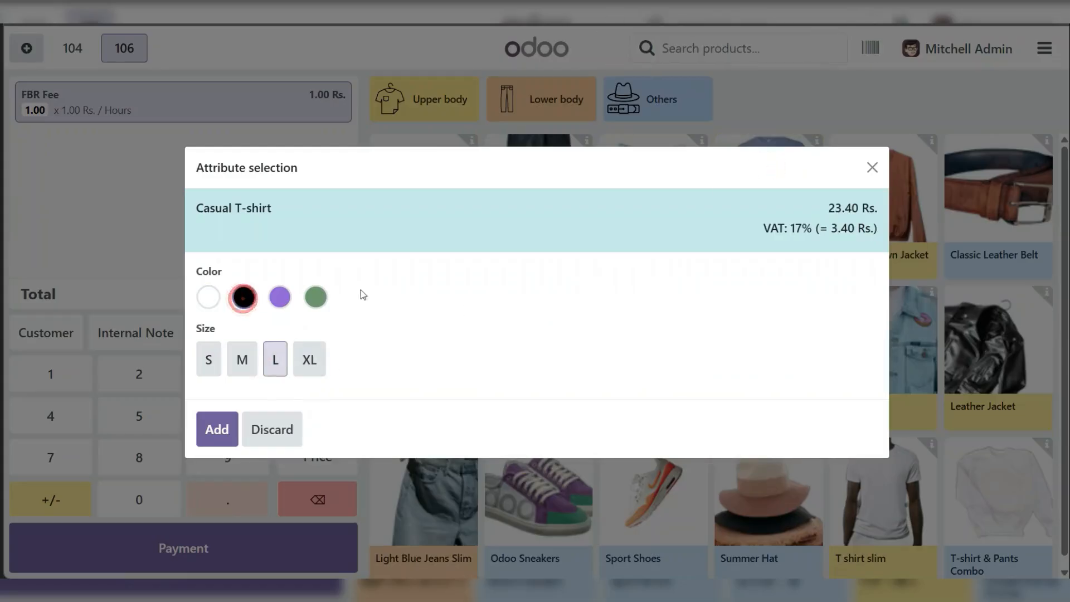
click(217, 431)
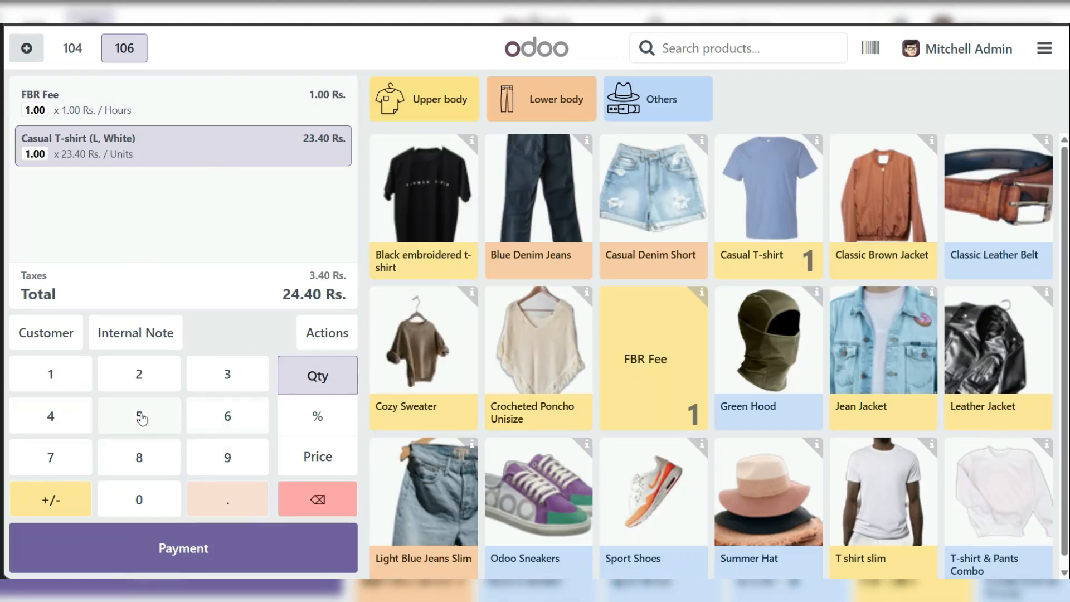
click(144, 418)
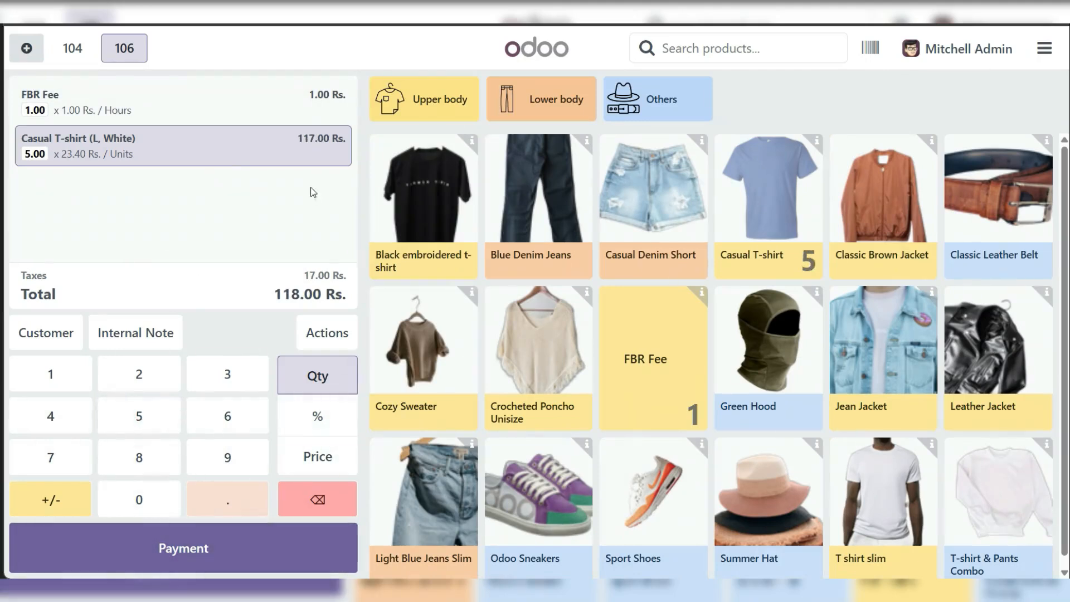
- Set the Casual T-shirt line's unit price to 2000
click(320, 457)
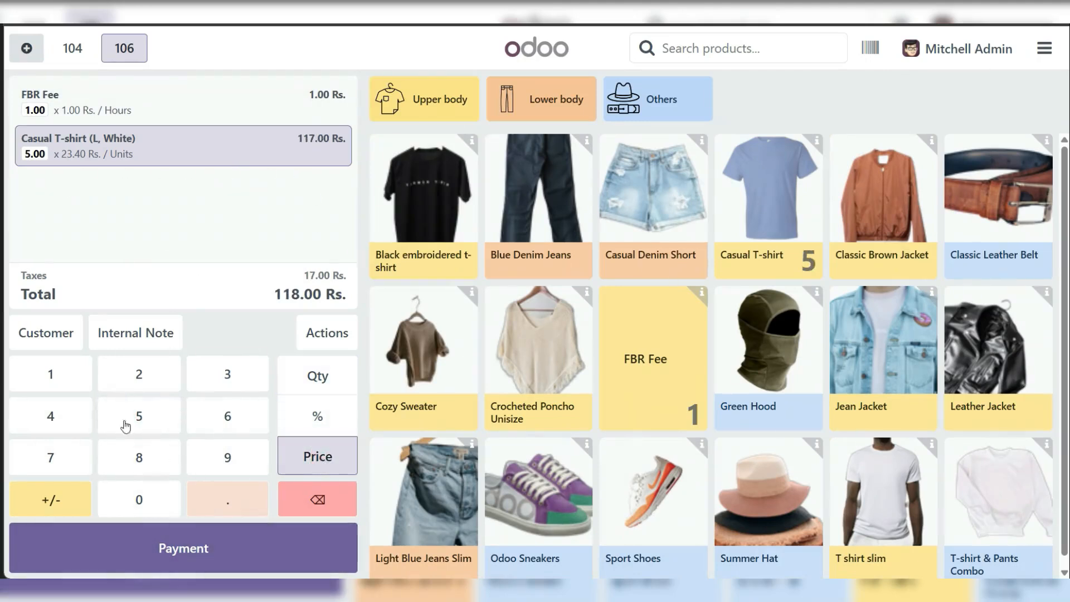
click(141, 378)
click(141, 501)
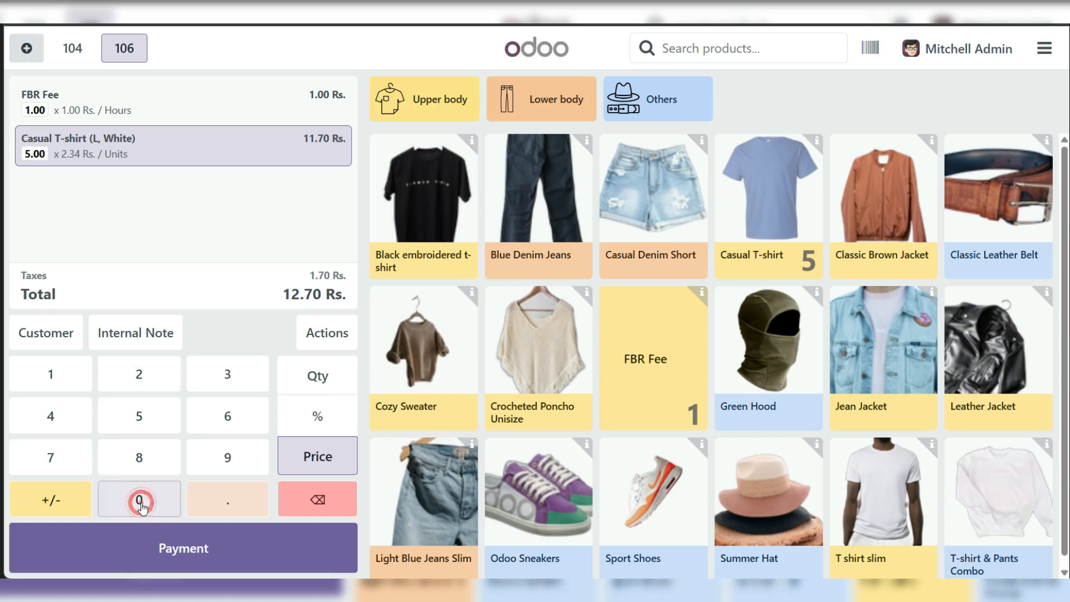
click(141, 502)
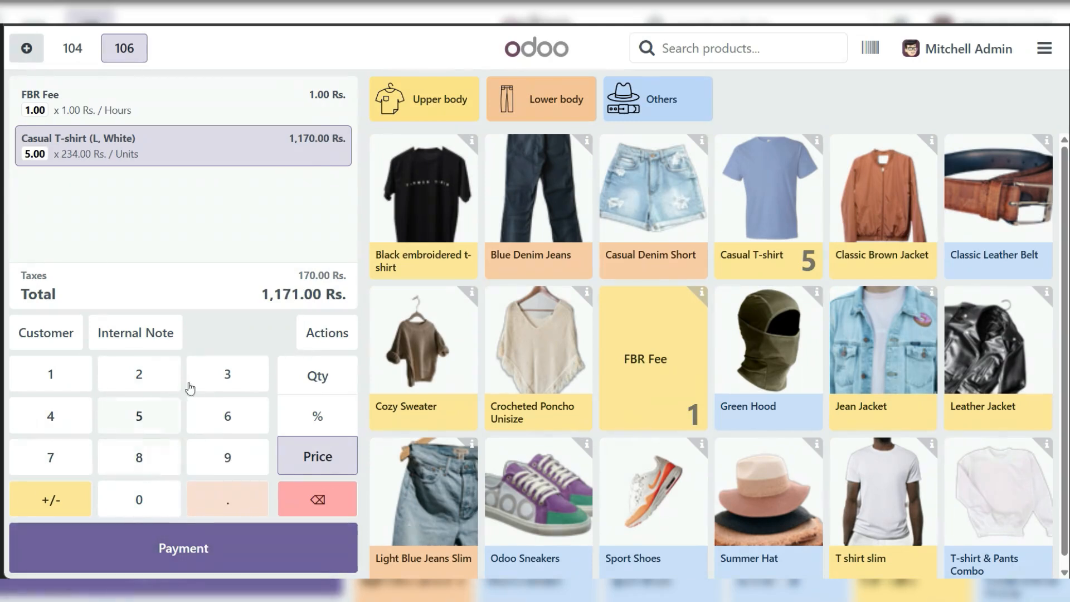
click(139, 501)
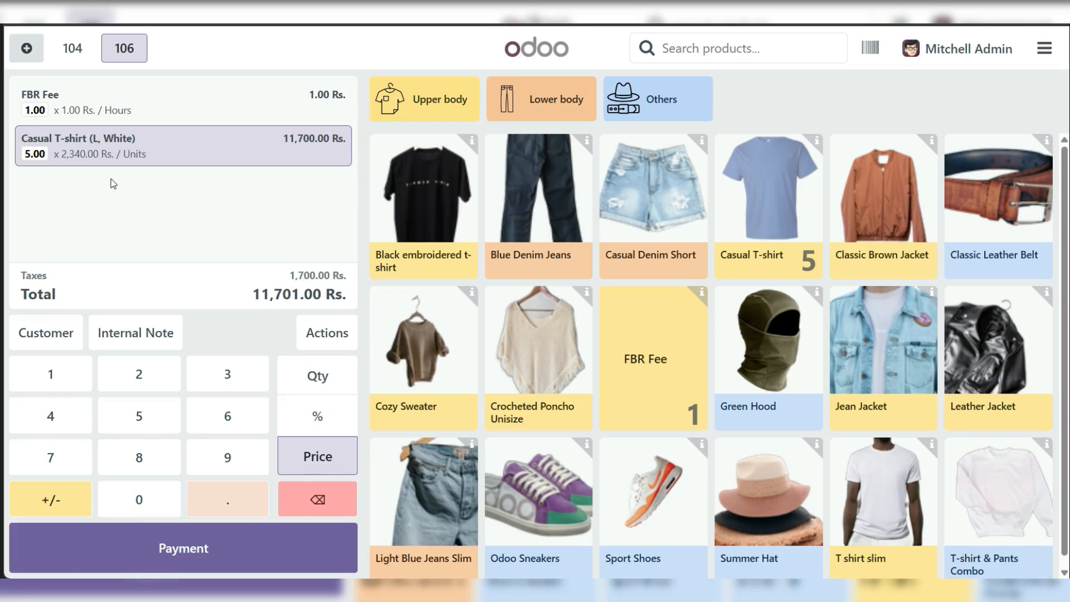
- Pay the order in full with Cash, validate it, and check the FBR invoice number, barcode and QR code on the receipt
click(181, 551)
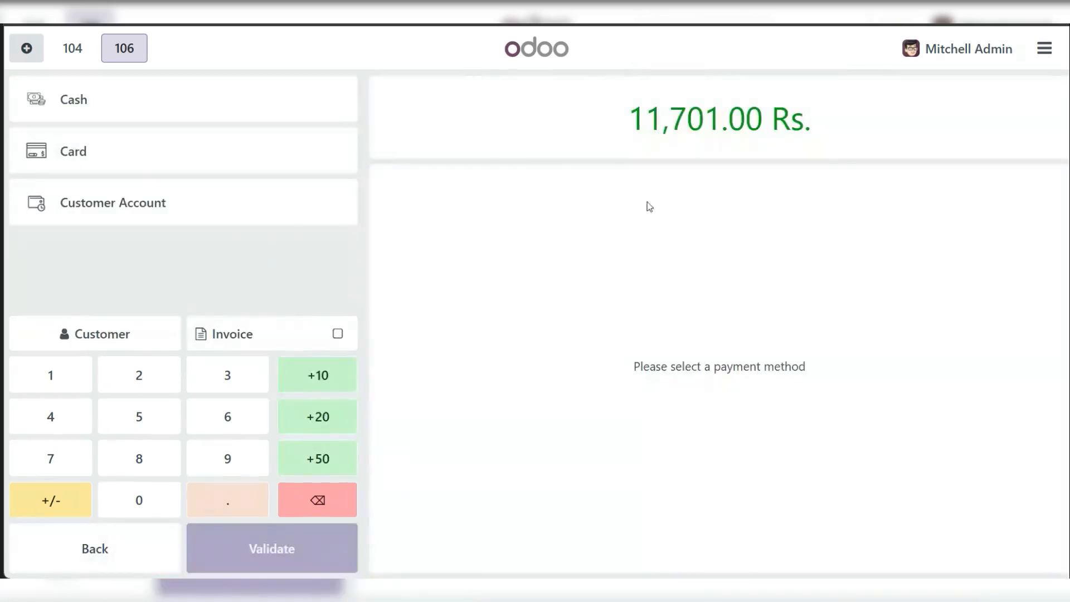
click(87, 100)
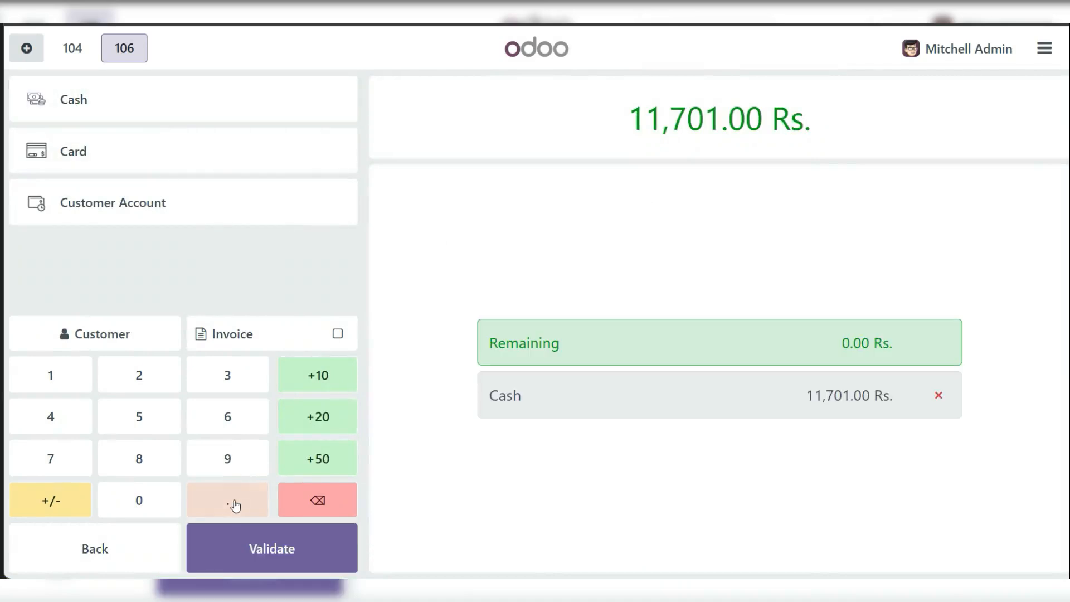
click(271, 550)
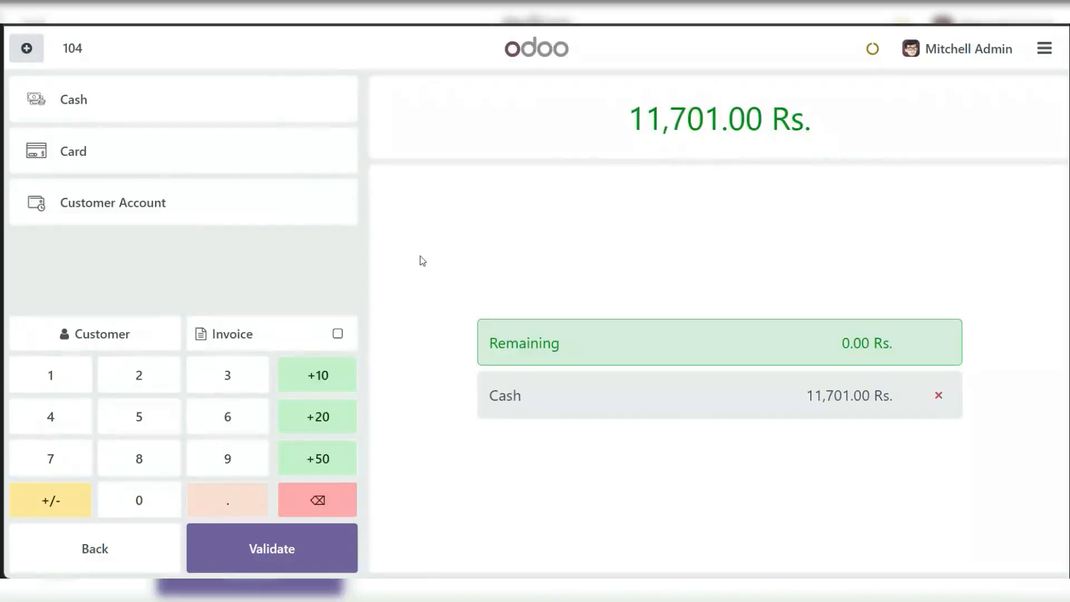
scroll(709, 406, down, 3)
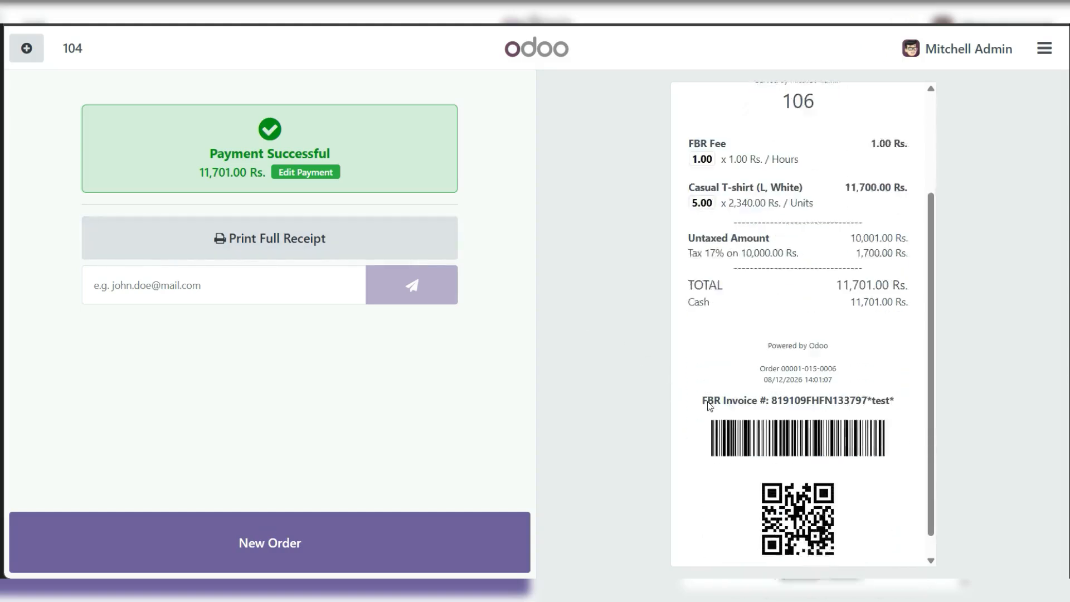